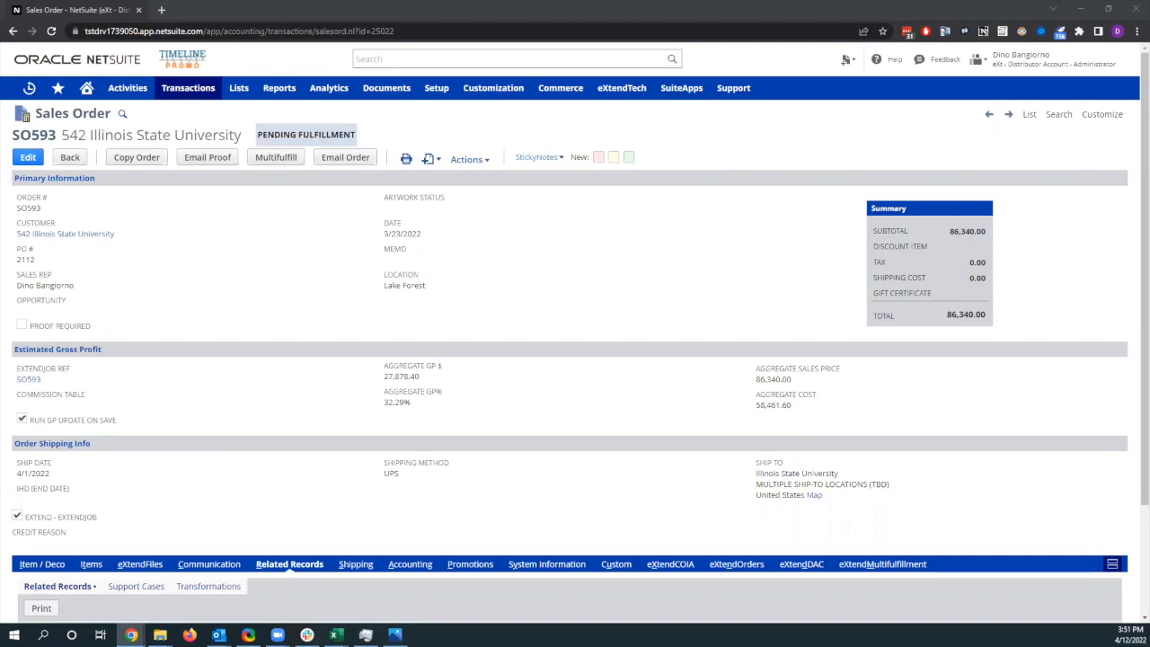
Step: Review the sales order's ship-to location, item lines and related records
left_click_drag(841, 502, 757, 461)
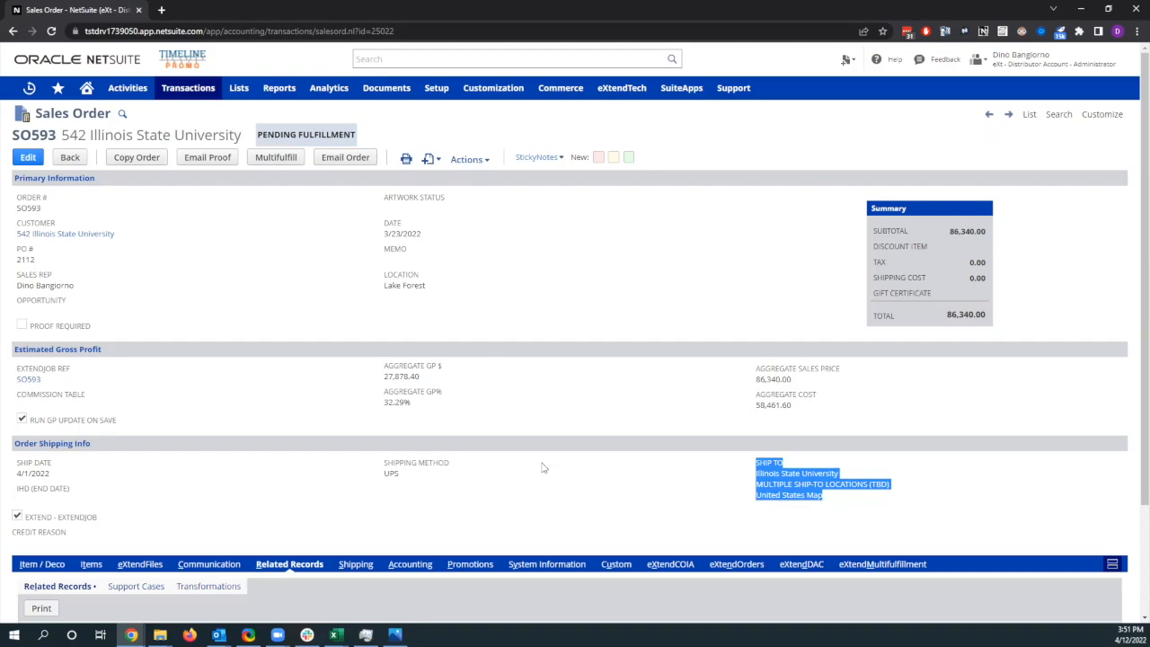
scroll(542, 468, "down", 1)
scroll(369, 452, "down", 1)
left_click(92, 445)
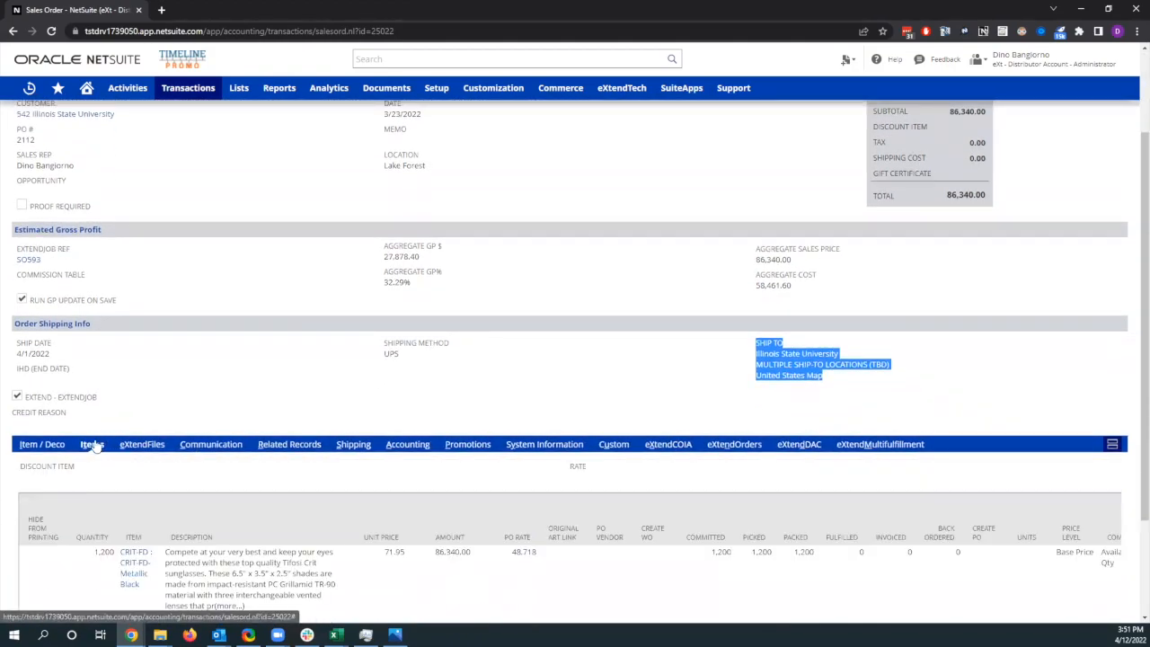
scroll(129, 465, "down", 1)
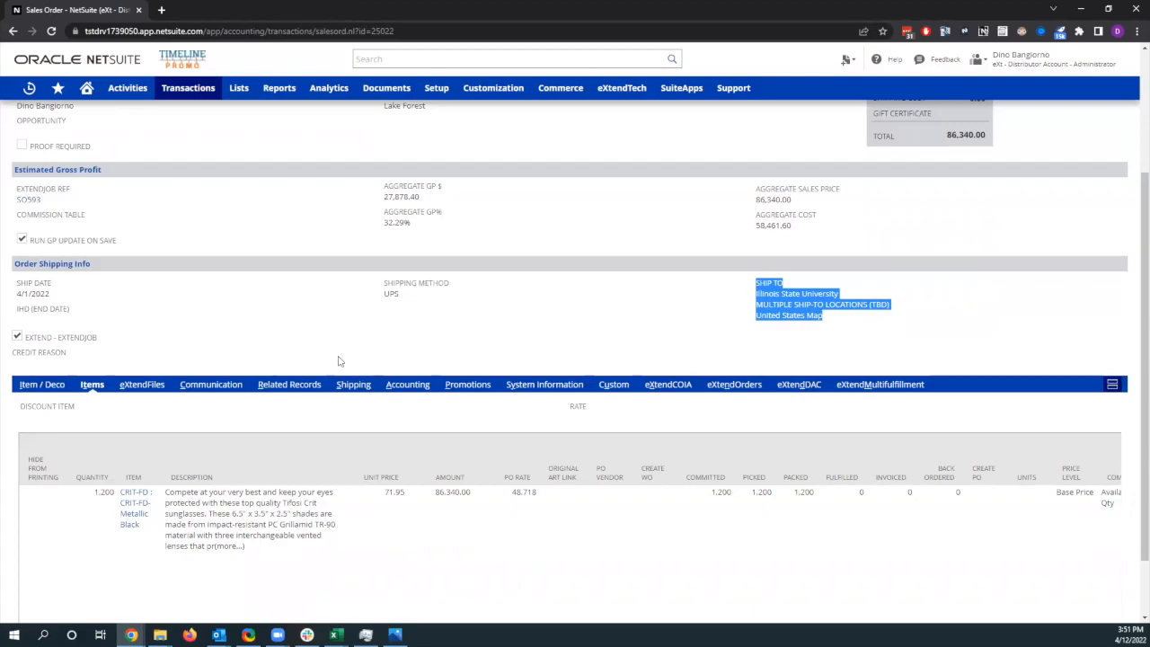
scroll(285, 333, "up", 3)
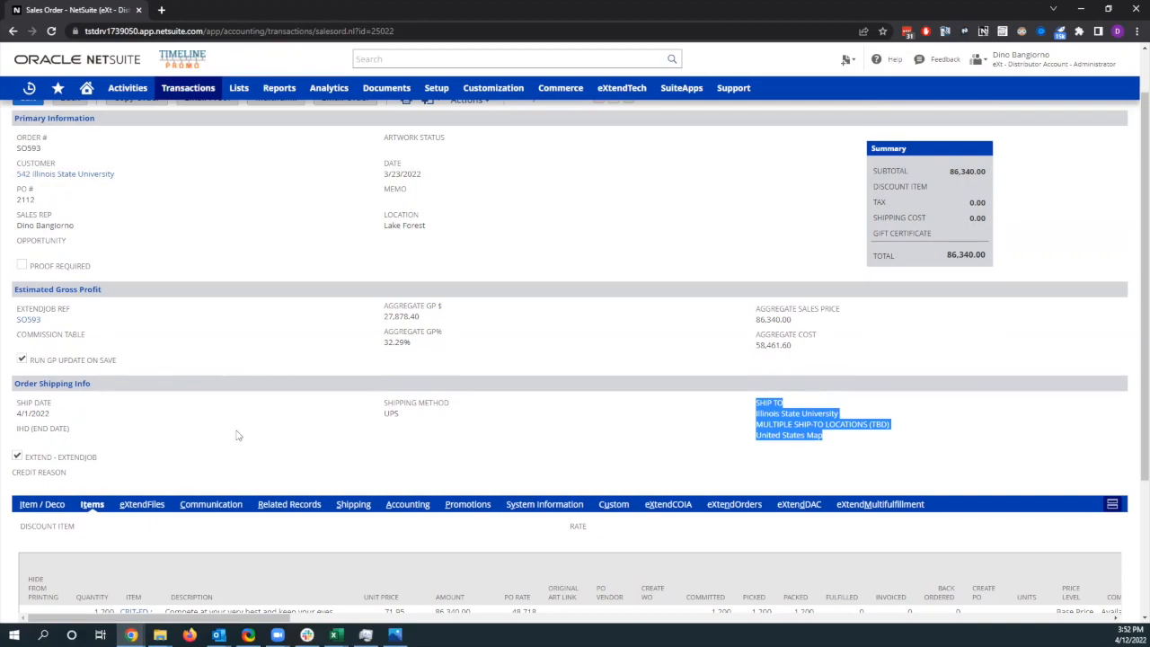
left_click(307, 509)
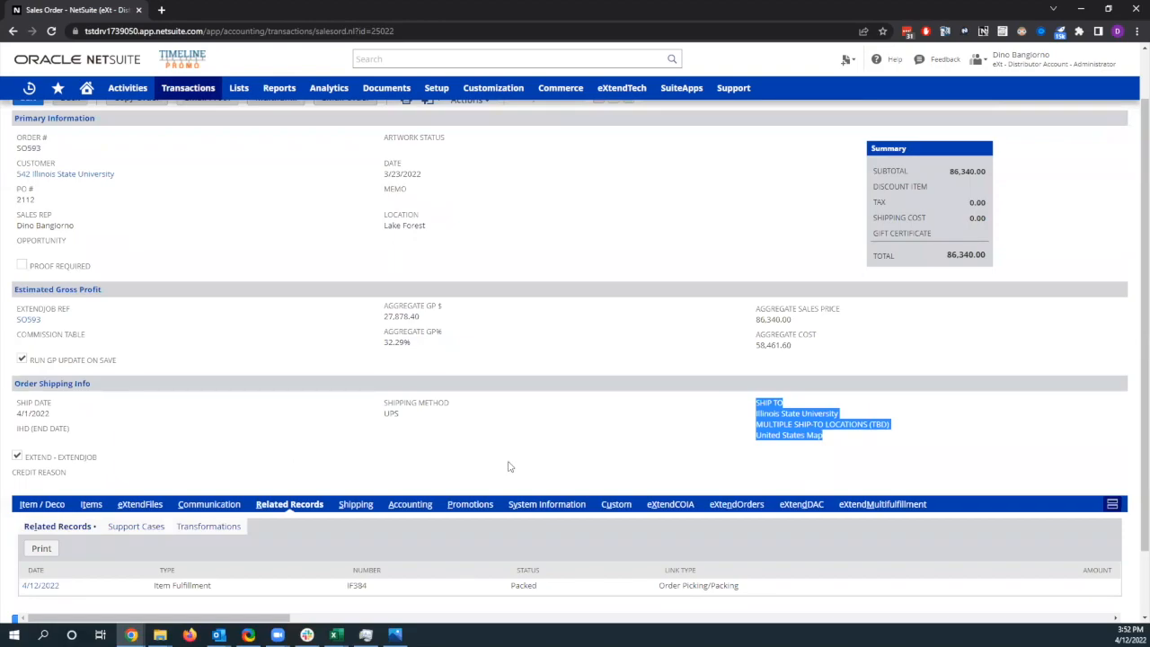
Step: Start specifying the order's pre-fulfillment details and set Fulfillment 1's ship date to 04/12/2022
left_click(864, 509)
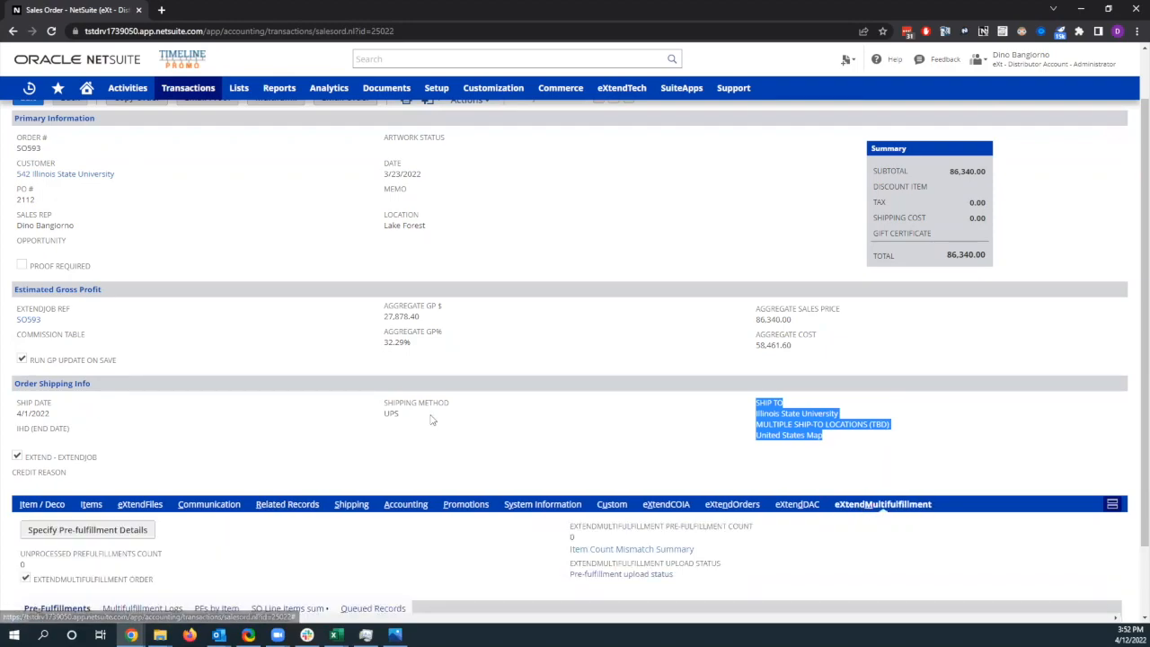
scroll(249, 398, "down", 2)
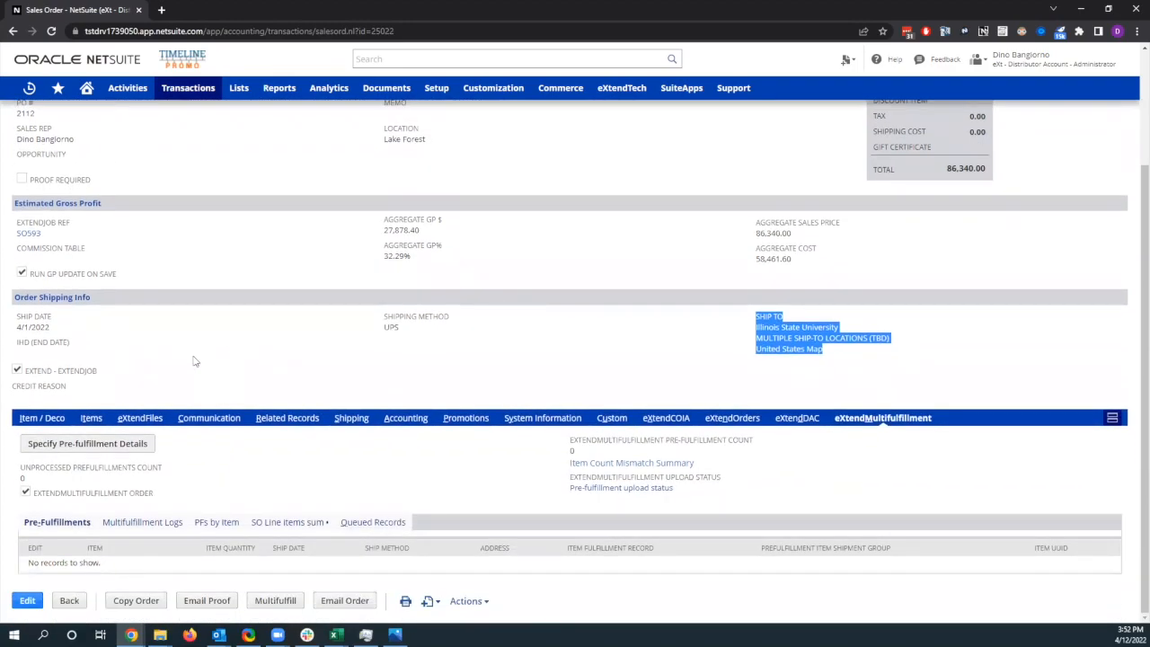
left_click(135, 444)
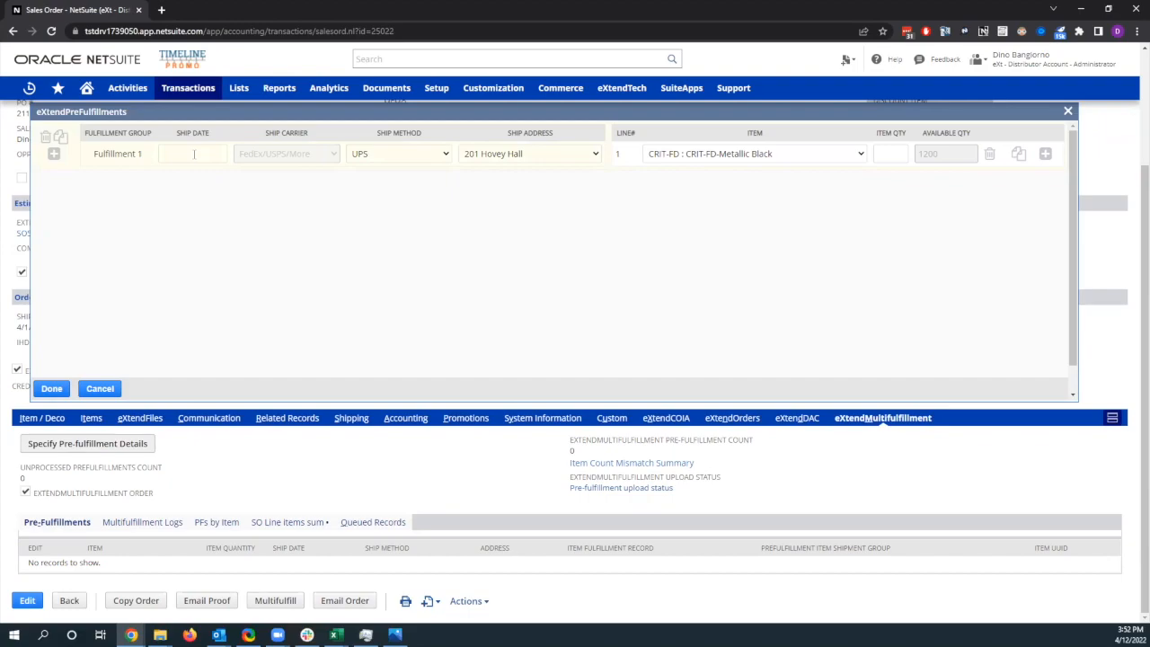
left_click(193, 153)
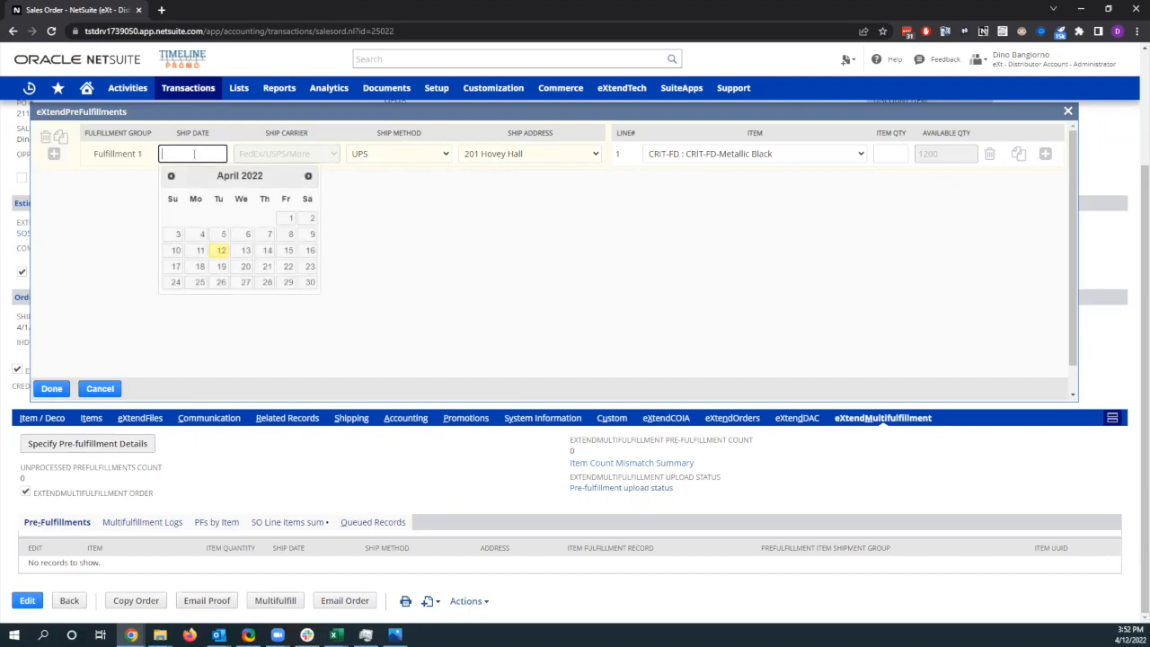
left_click(220, 252)
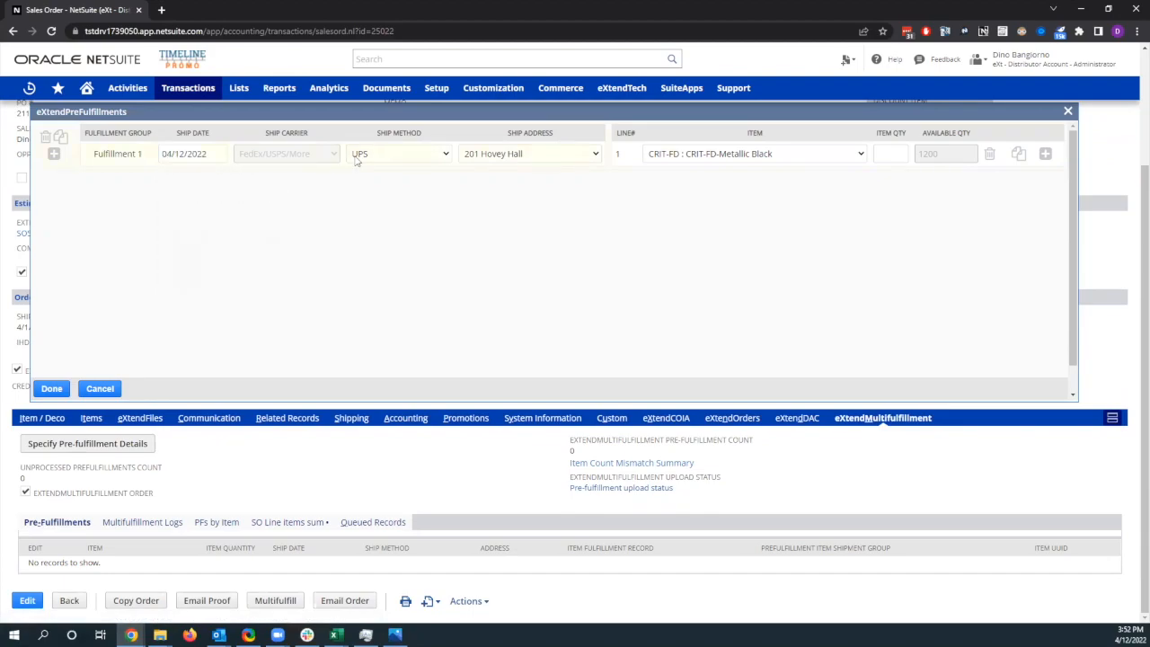
Step: Set Fulfillment 1 to ship by UPS to the Hovey Hall address with an item quantity of 600
left_click(400, 160)
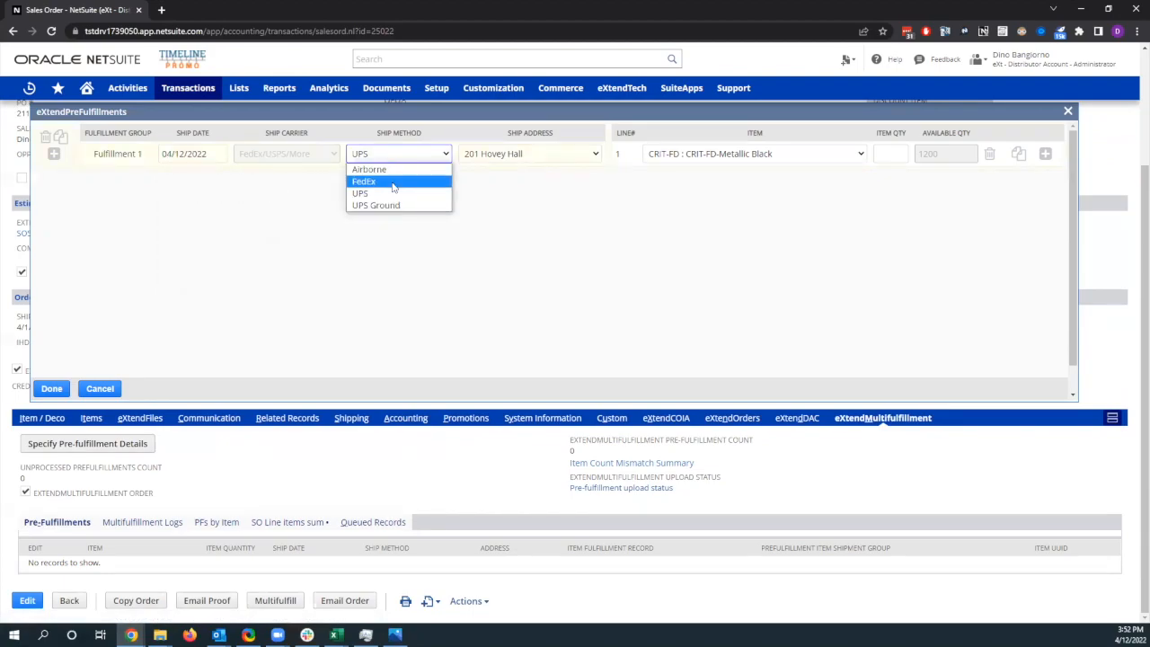
left_click(391, 194)
left_click(569, 156)
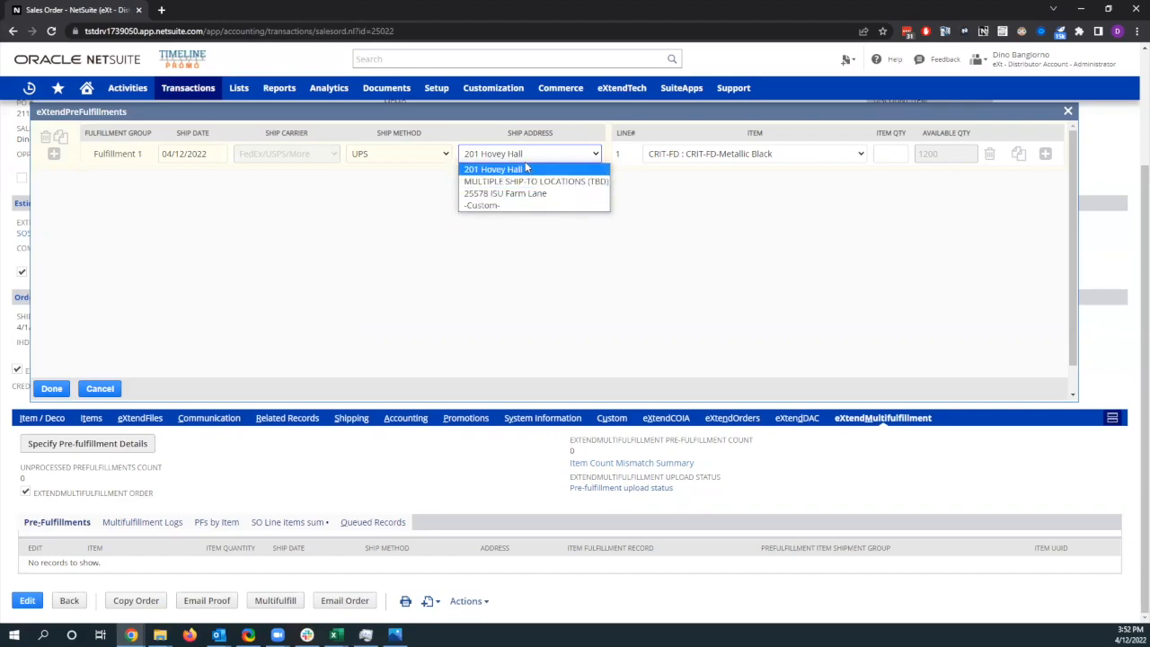
left_click(527, 170)
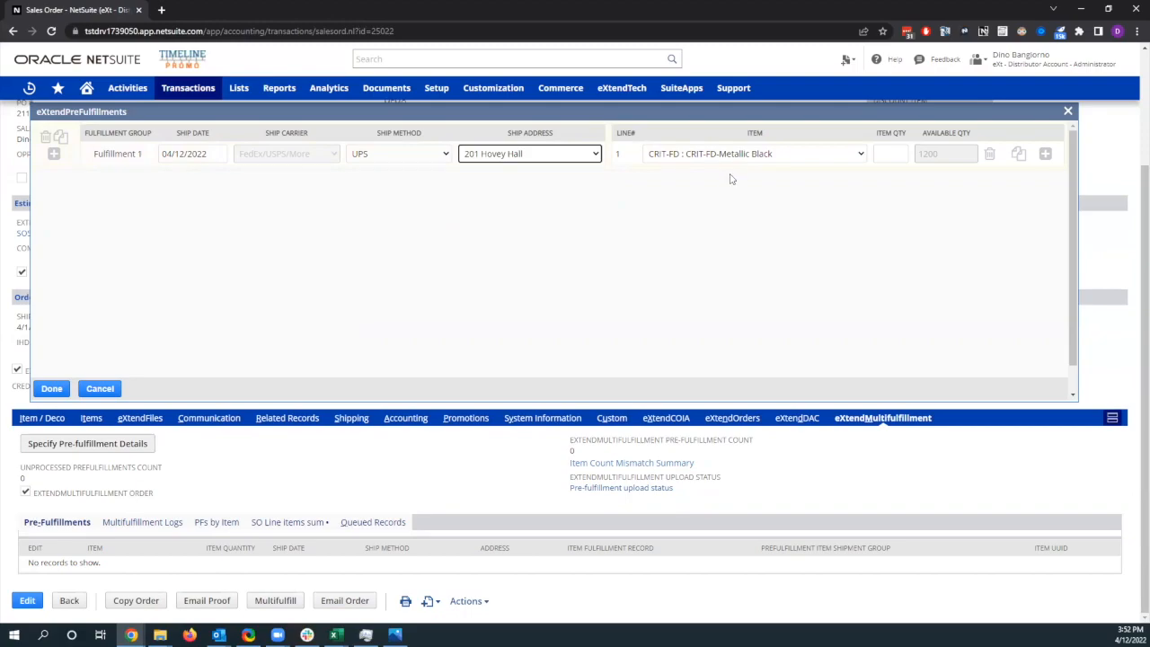
left_click(801, 156)
left_click(892, 154)
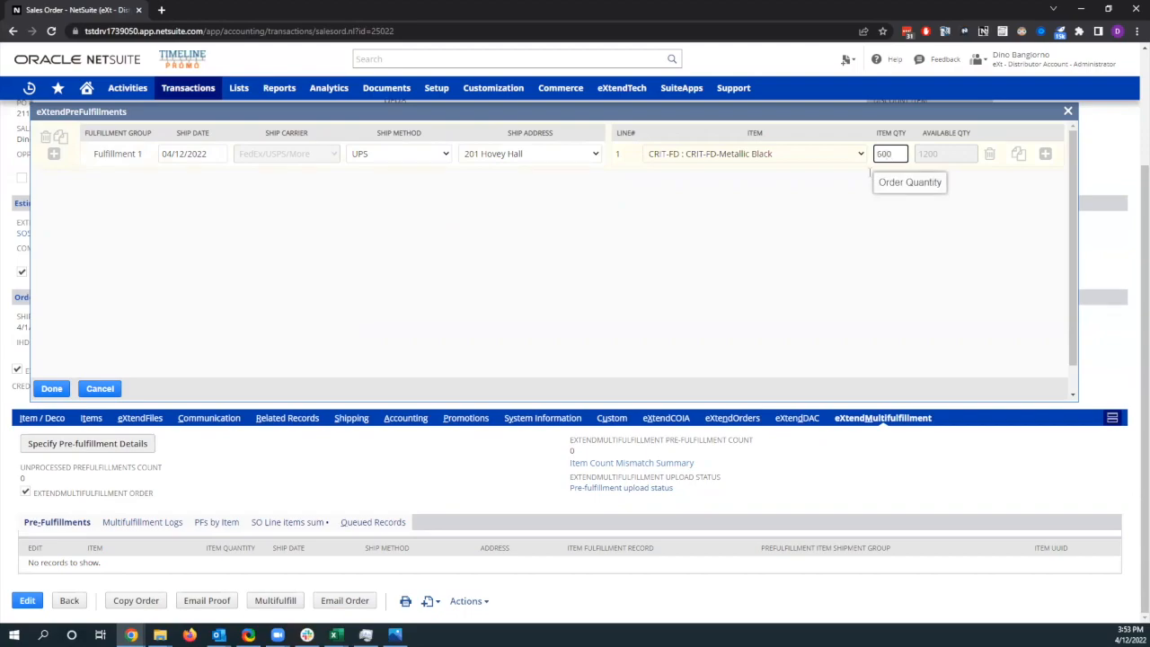
Step: Add a second fulfillment group with ship date 04/13/2022, ship method FedEx and the ISU Farm Lane address
left_click(53, 153)
left_click(196, 204)
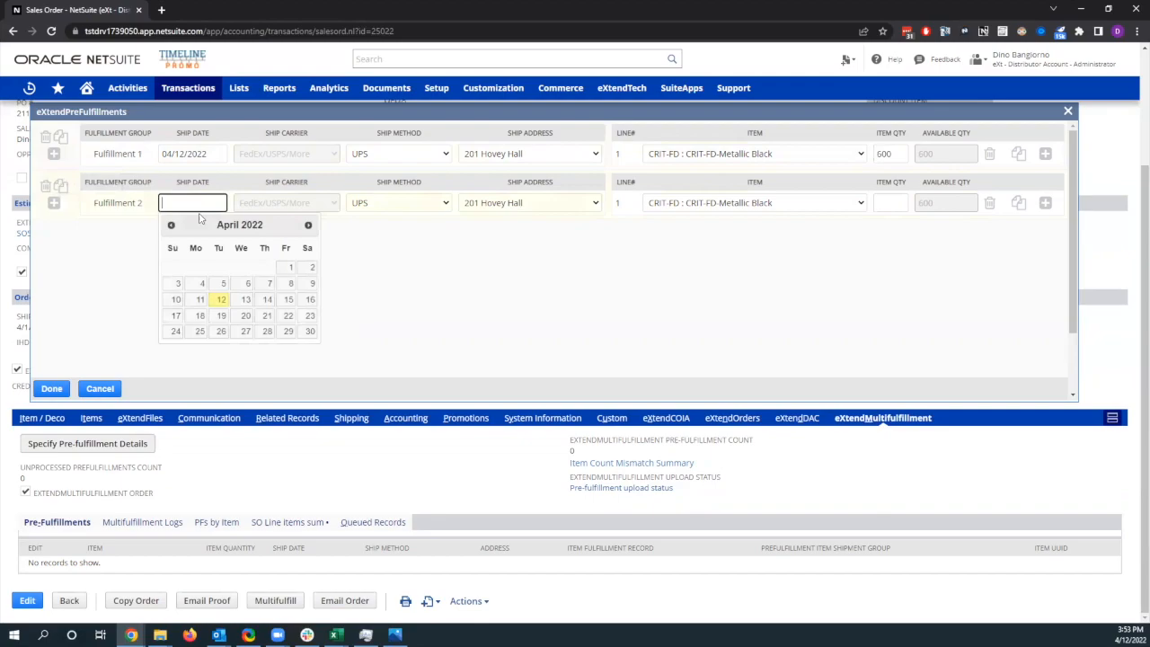
left_click(248, 301)
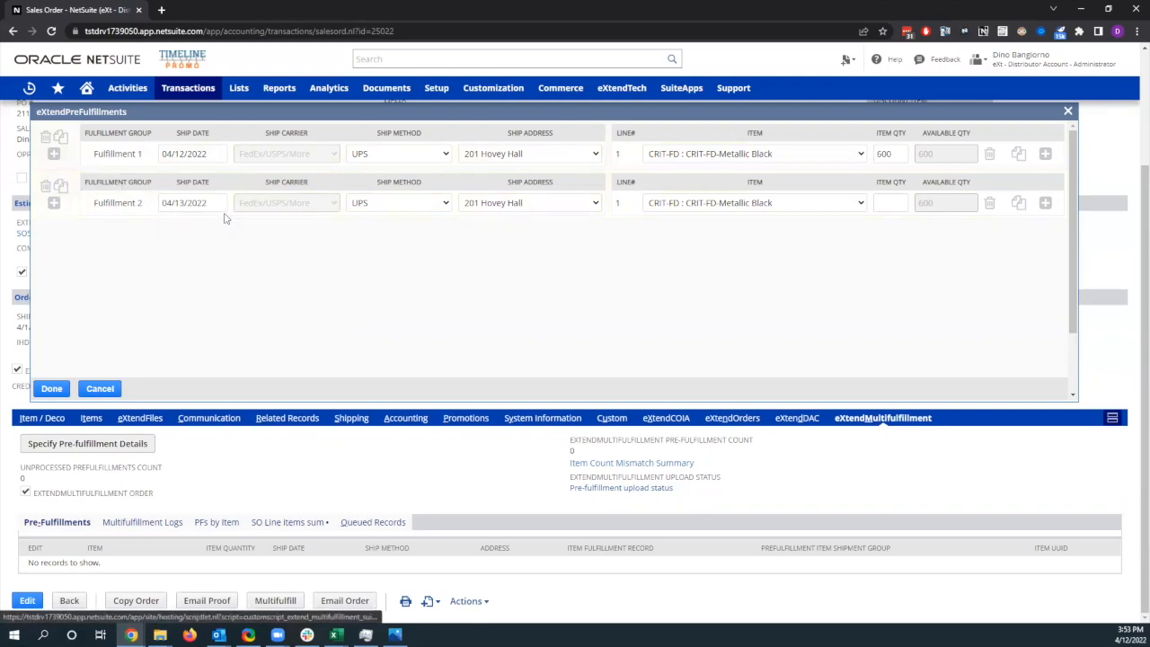
left_click(399, 203)
left_click(402, 231)
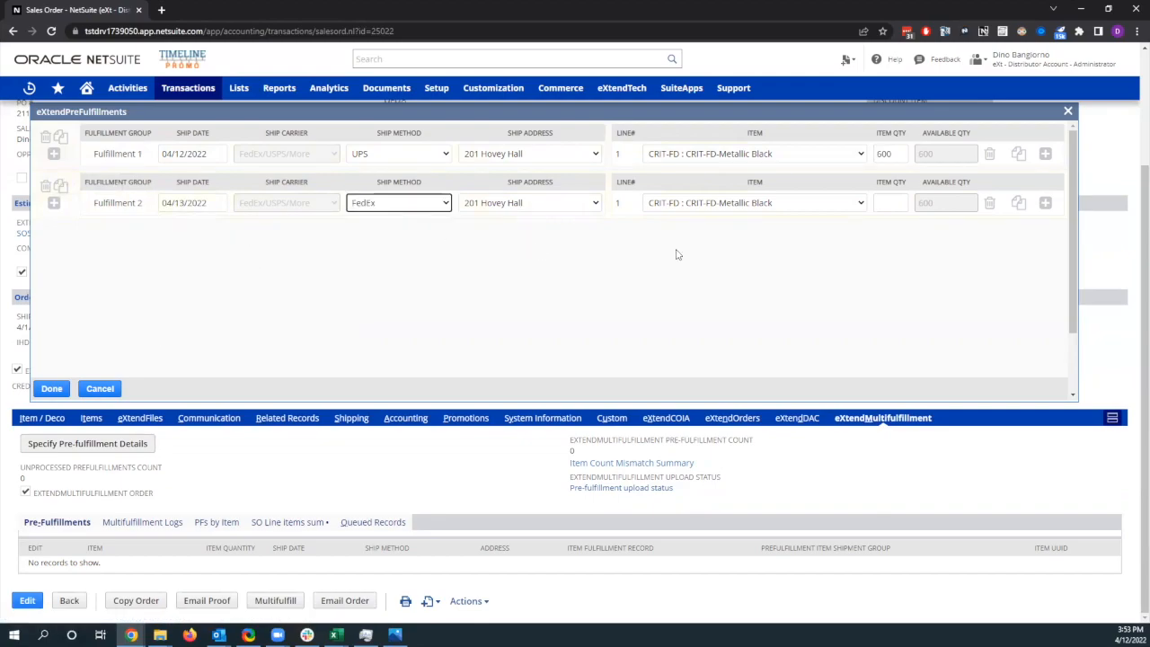
left_click(589, 205)
left_click(553, 244)
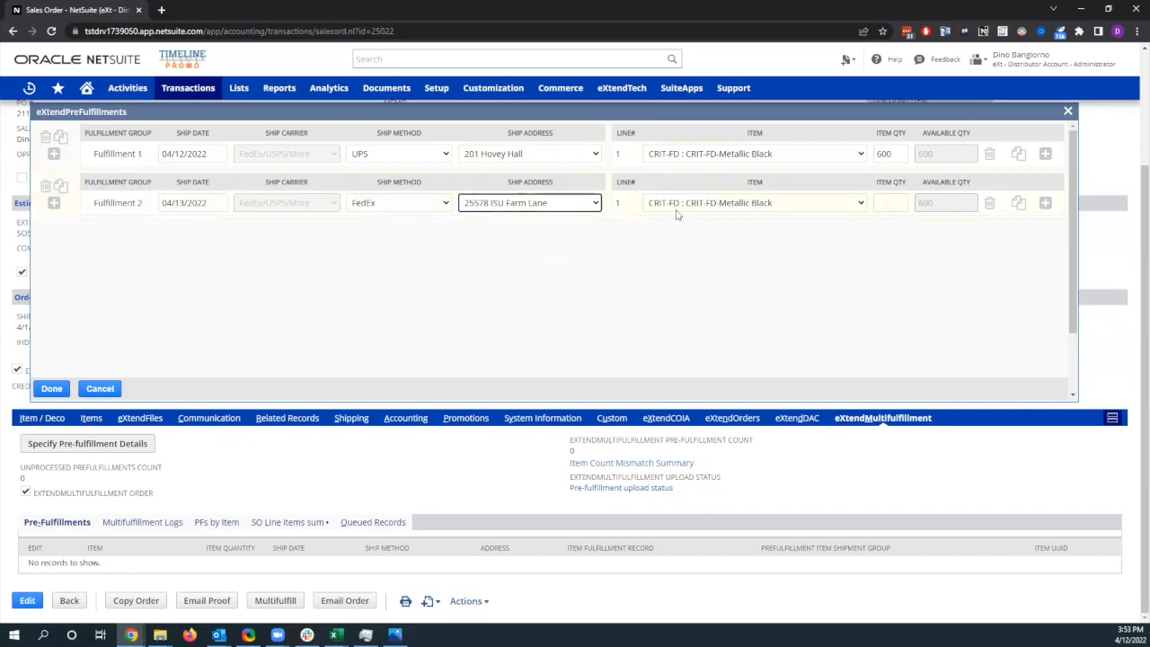
Step: Try to set Fulfillment 2's item quantity to 601
left_click(892, 203)
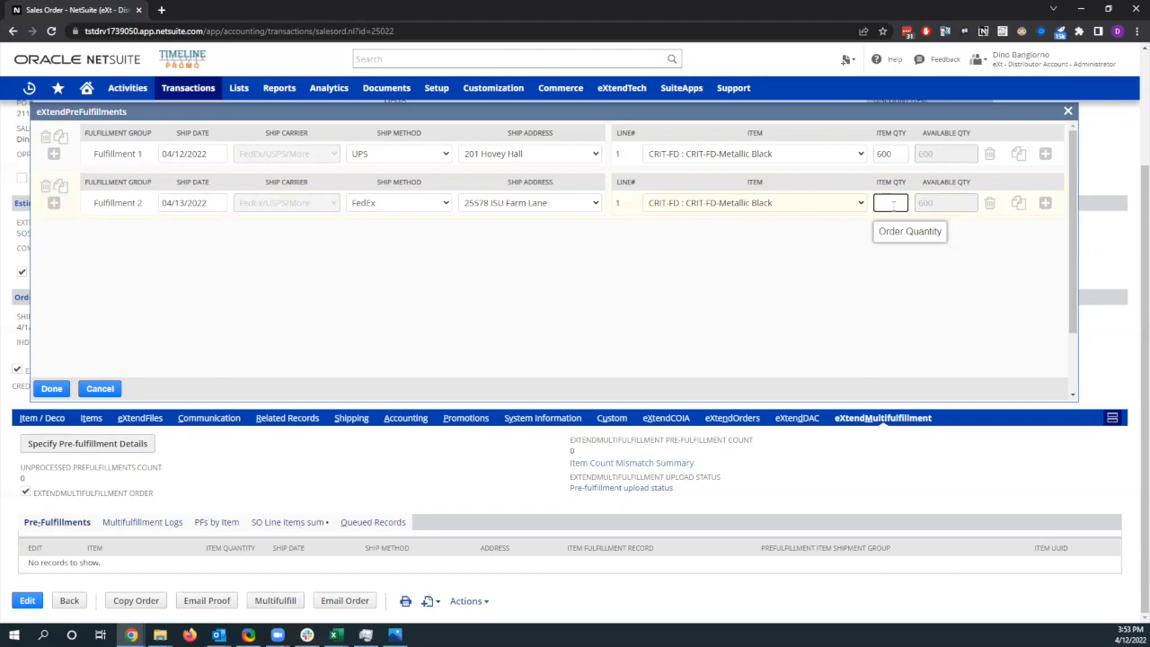
type("601")
key("Tab")
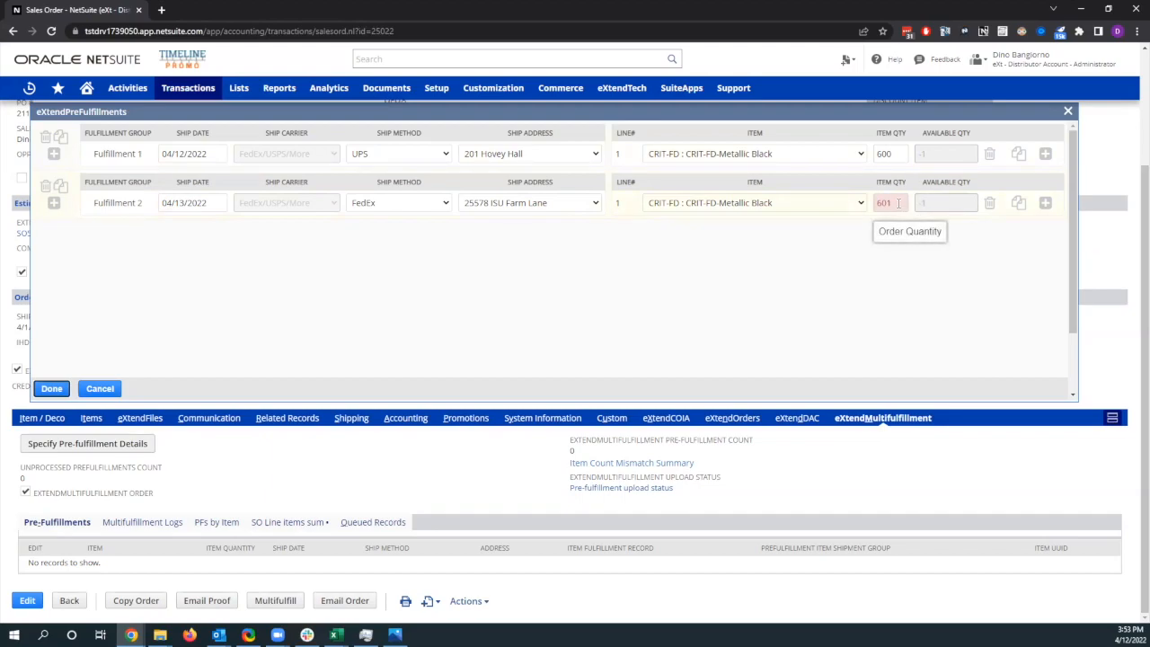
Step: Set Fulfillment 2's item quantity to 600 and save the pre-fulfillments
left_click(899, 203)
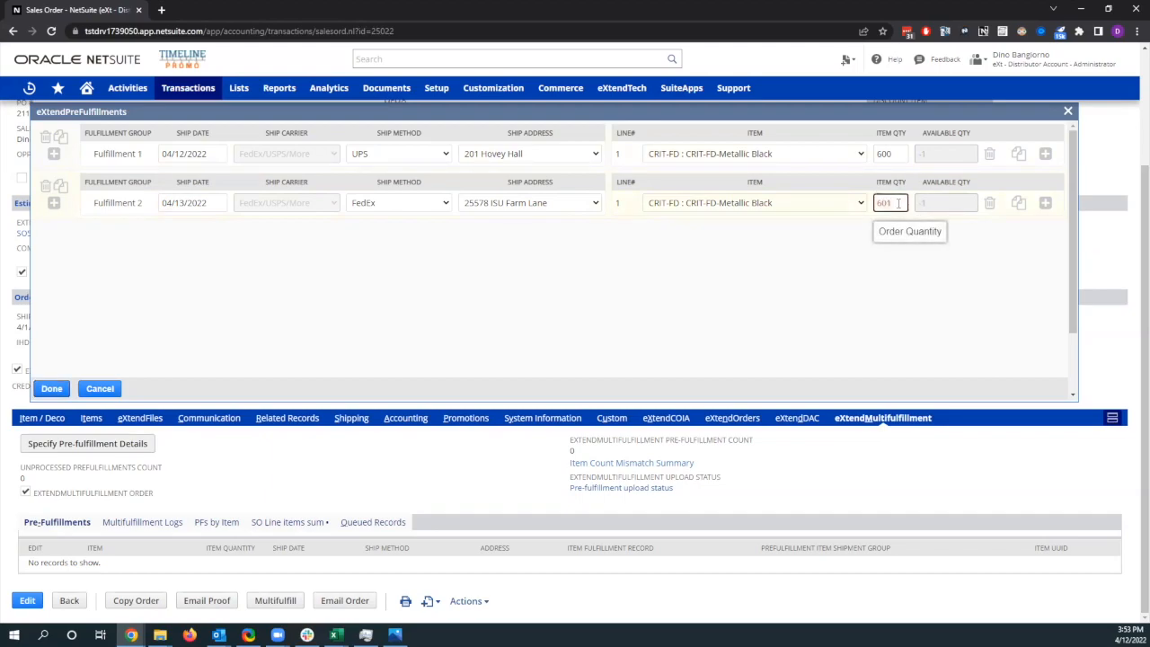
key("Tab")
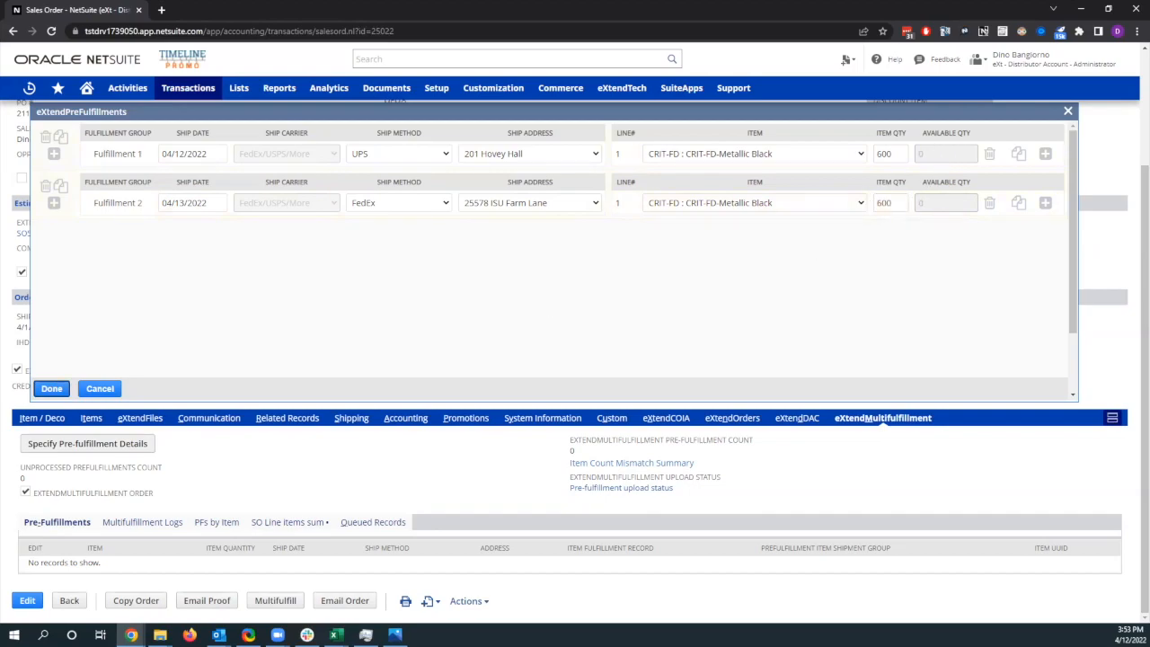
left_click(52, 388)
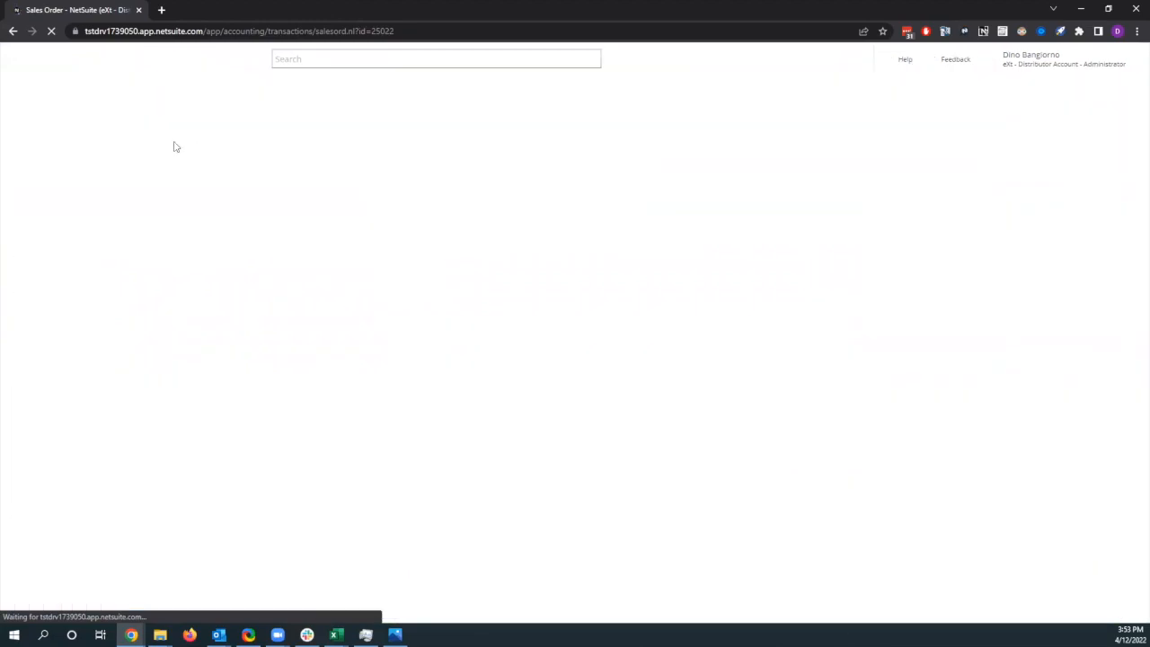
Step: Examine the quantities, ship methods and addresses of the order's saved pre-fulfillment lines
scroll(338, 404, "down", 3)
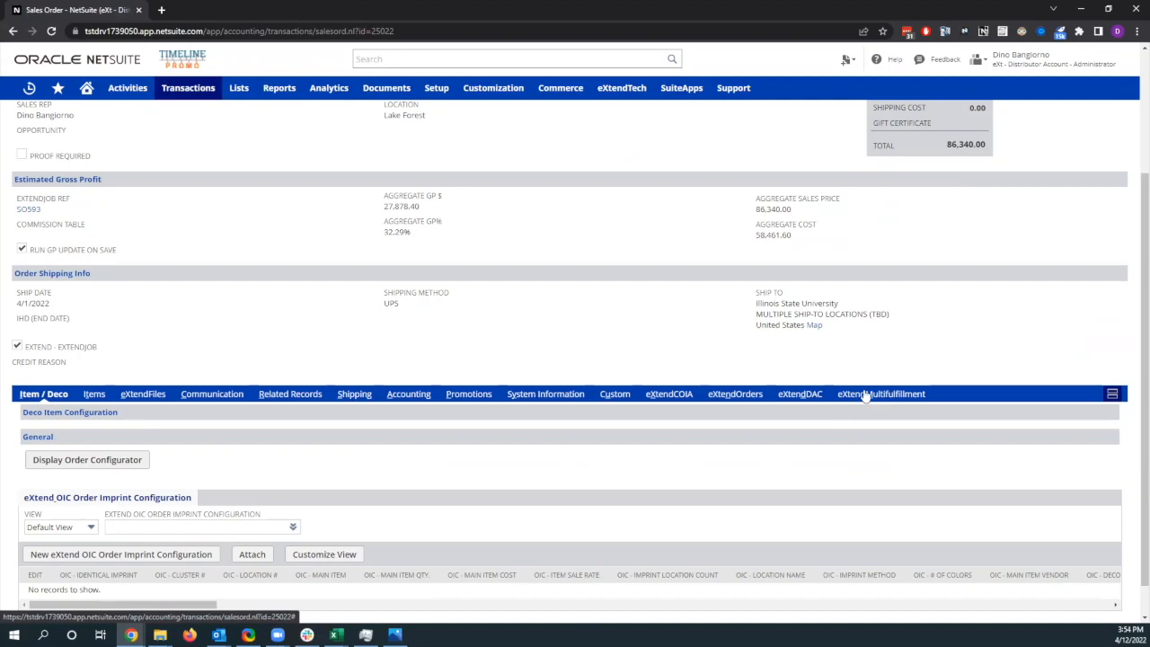
left_click(864, 394)
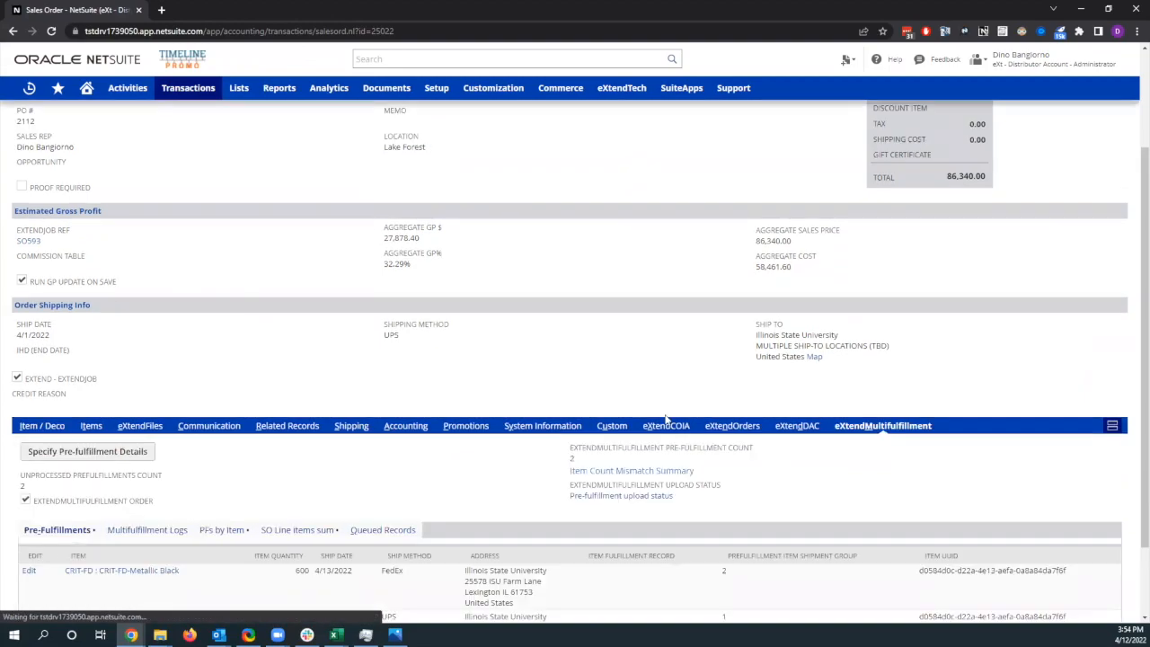
scroll(348, 537, "down", 1)
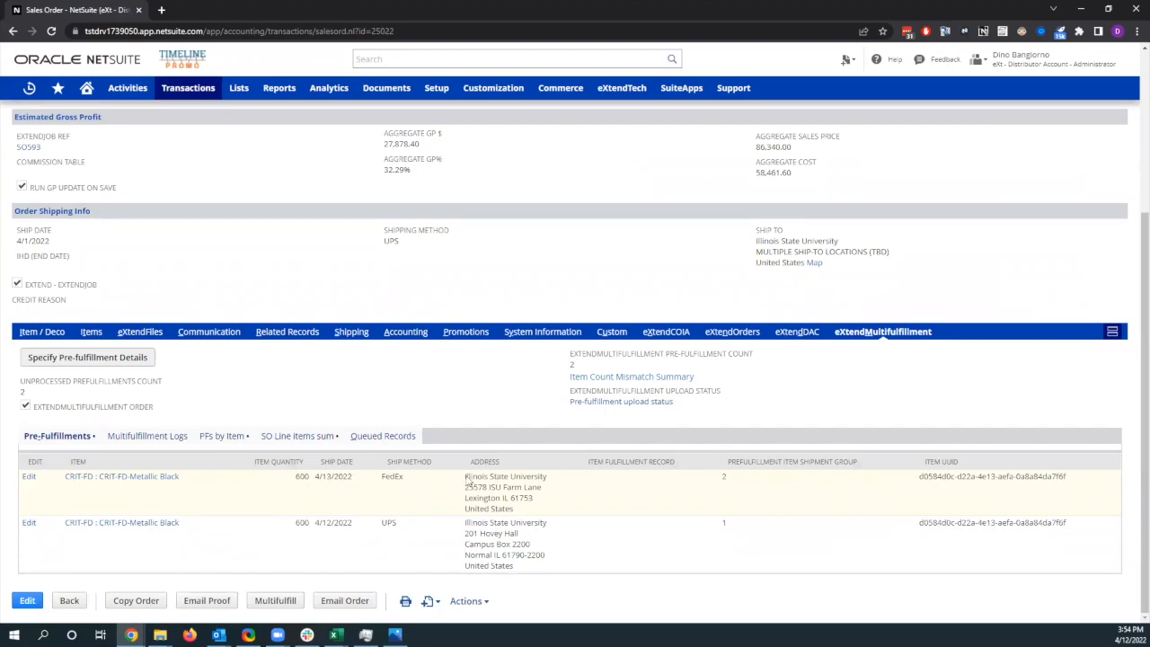
left_click_drag(466, 486, 546, 506)
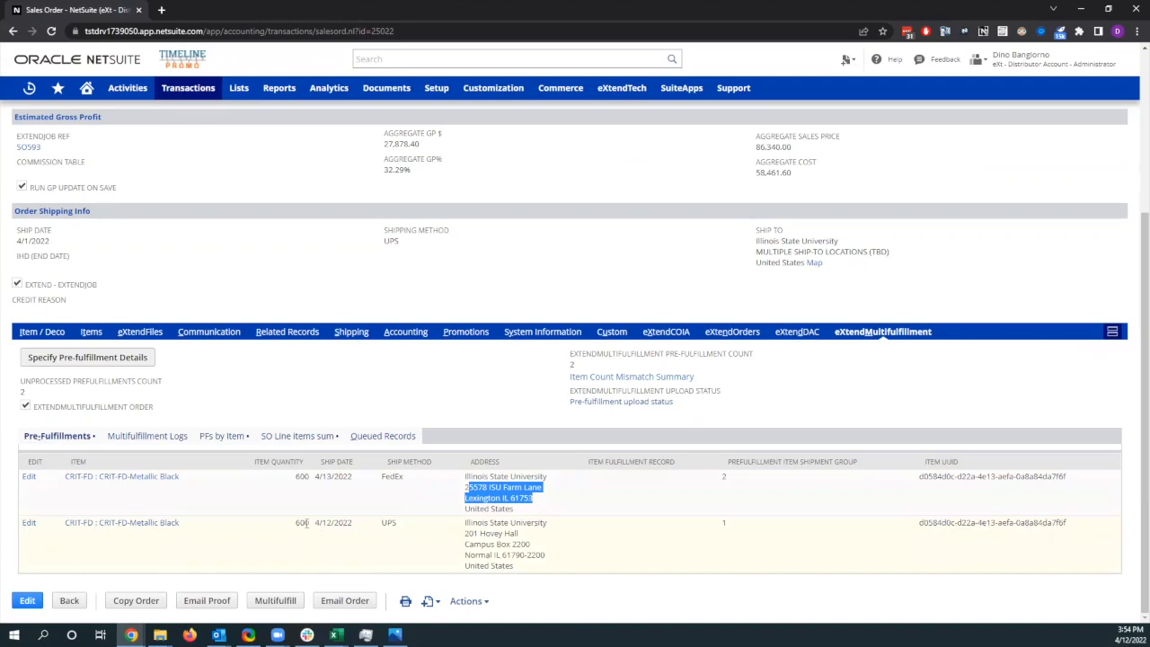
left_click_drag(301, 525, 308, 526)
left_click_drag(382, 530, 523, 552)
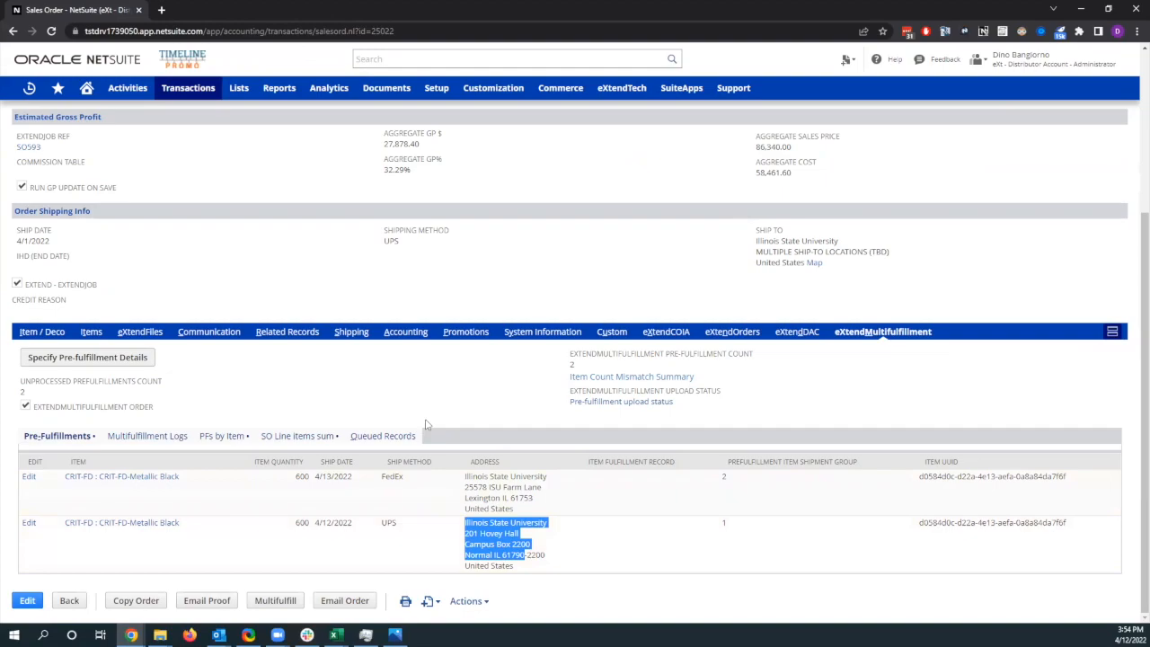
left_click(421, 402)
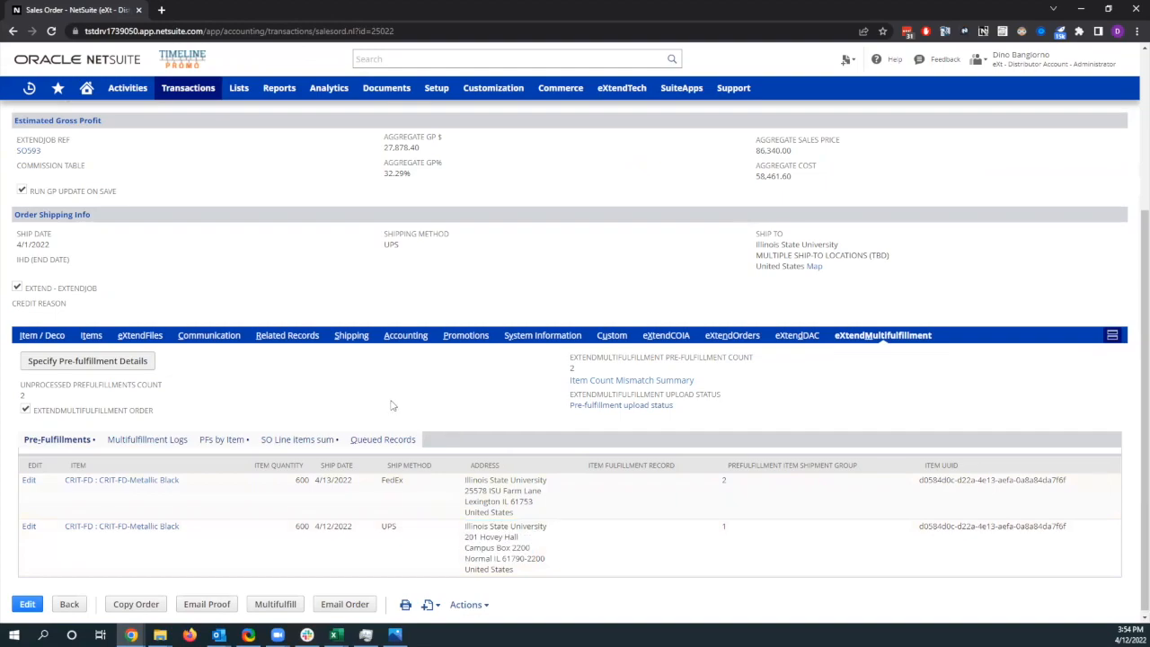
Step: Check the sales order's related records and run Multifulfill on the order
scroll(393, 404, "up", 3)
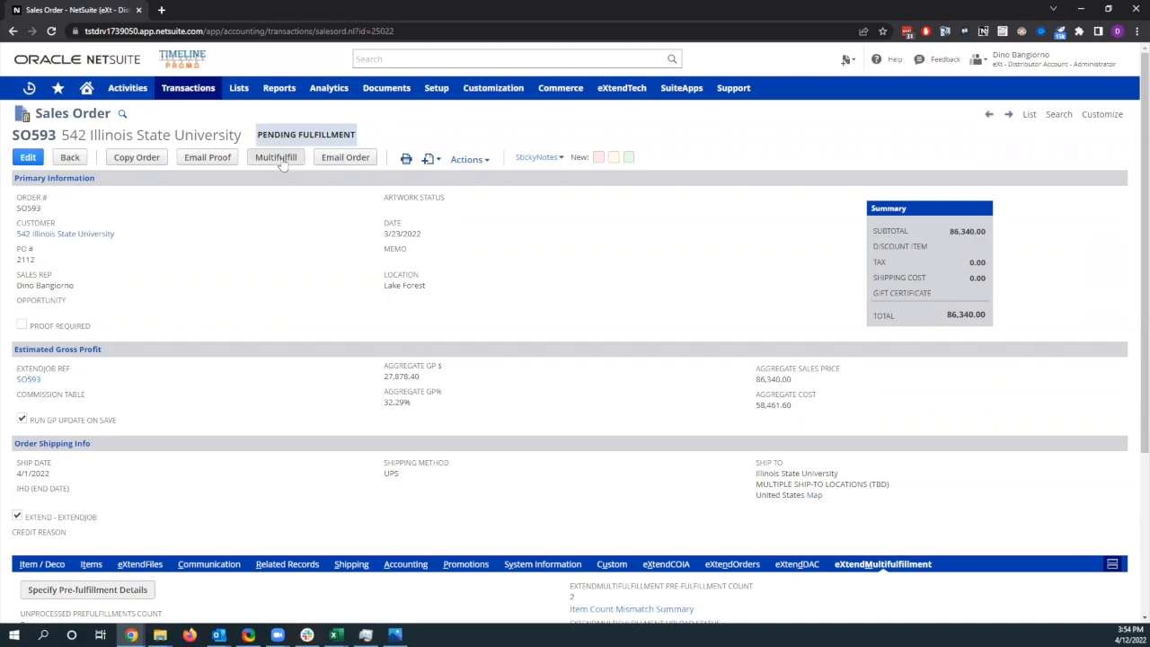
left_click(287, 565)
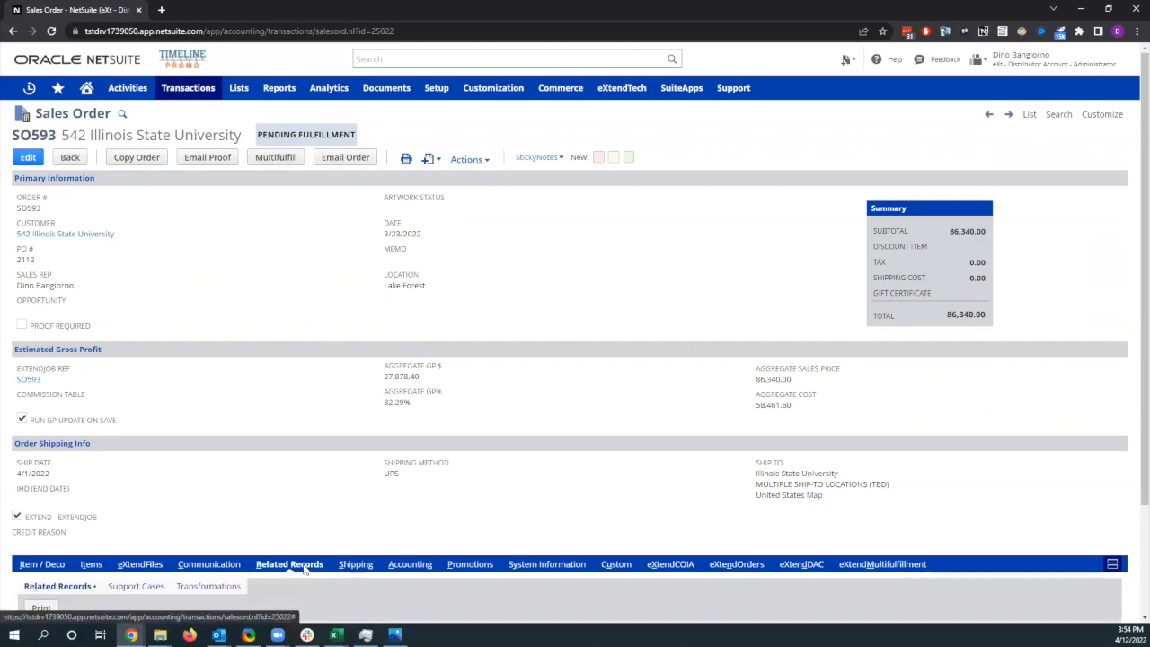
scroll(306, 571, "down", 2)
scroll(358, 536, "up", 3)
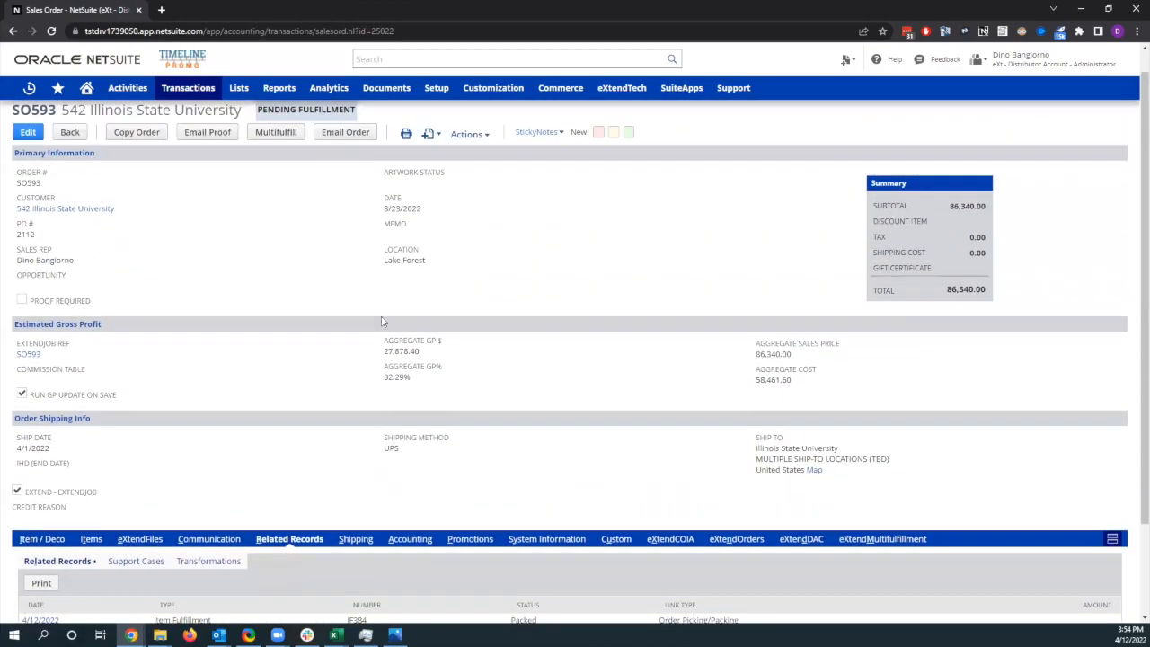
left_click(287, 159)
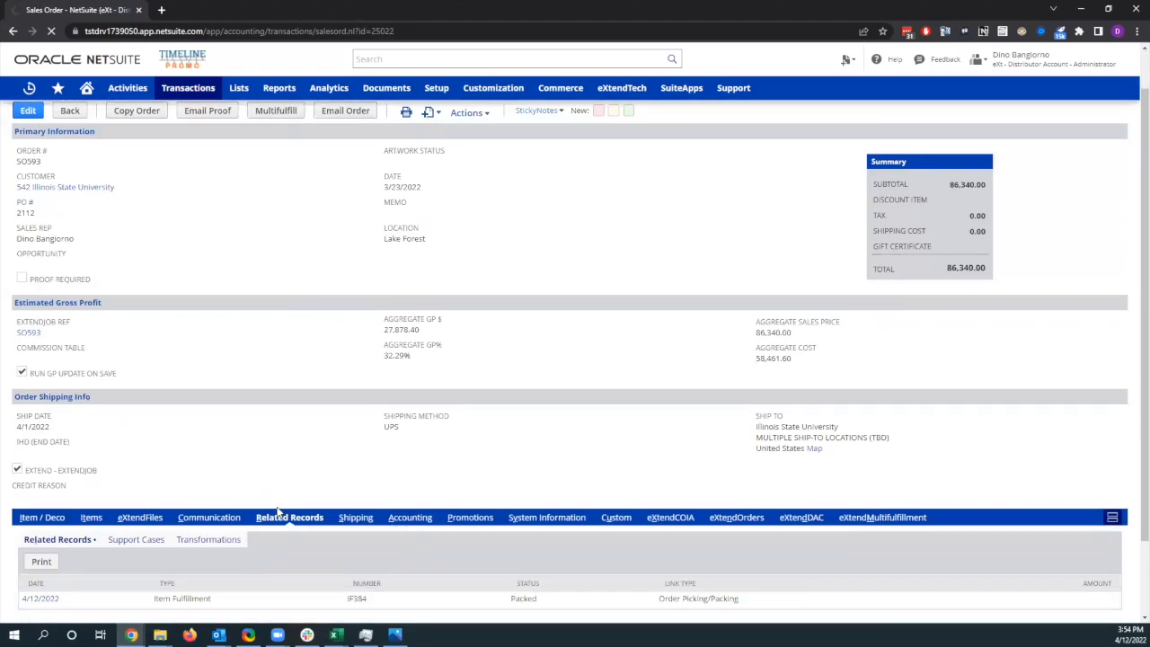
scroll(275, 530, "down", 2)
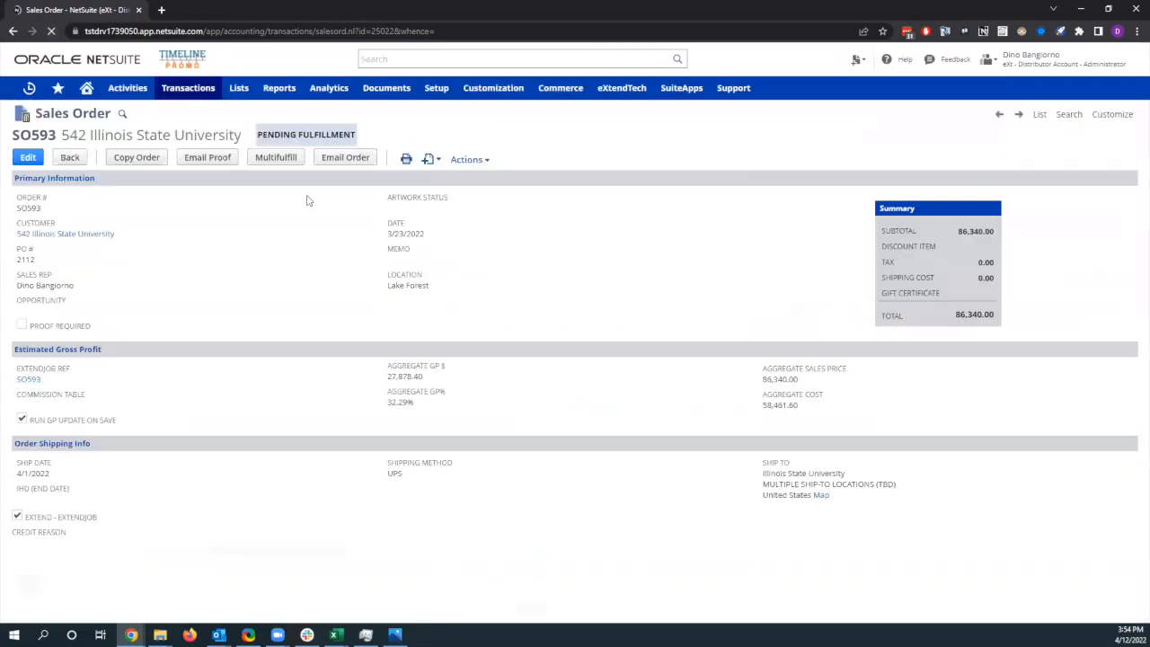
scroll(301, 269, "down", 2)
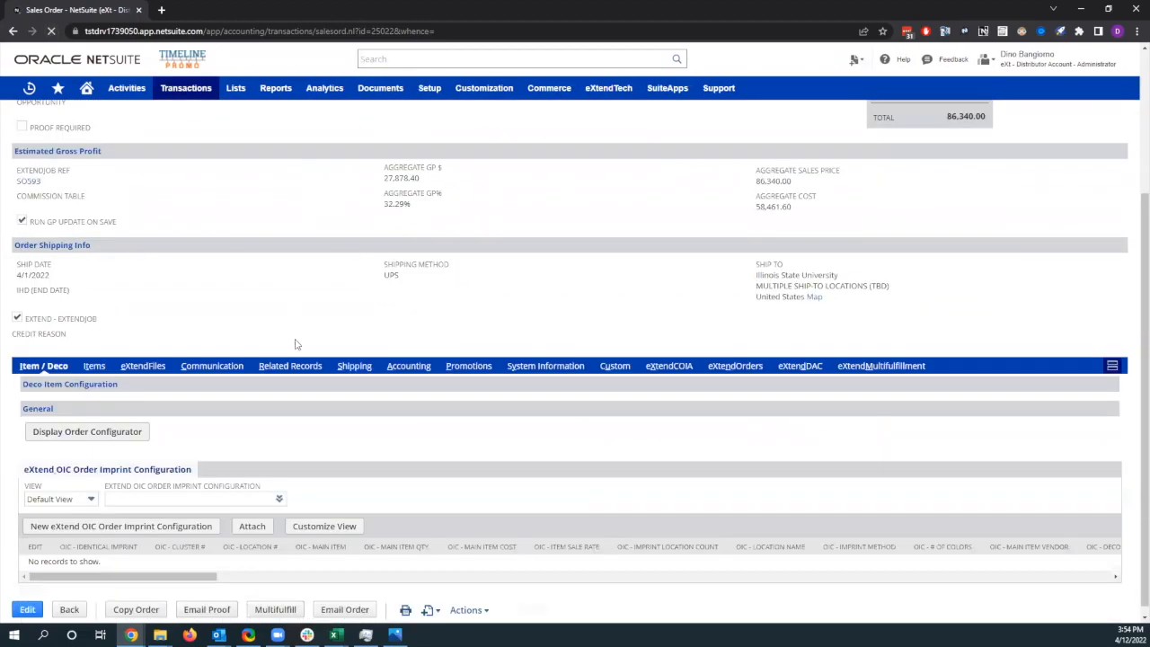
Step: Open both item fulfillments from the sales order's related records, each in its own browser tab
left_click(289, 366)
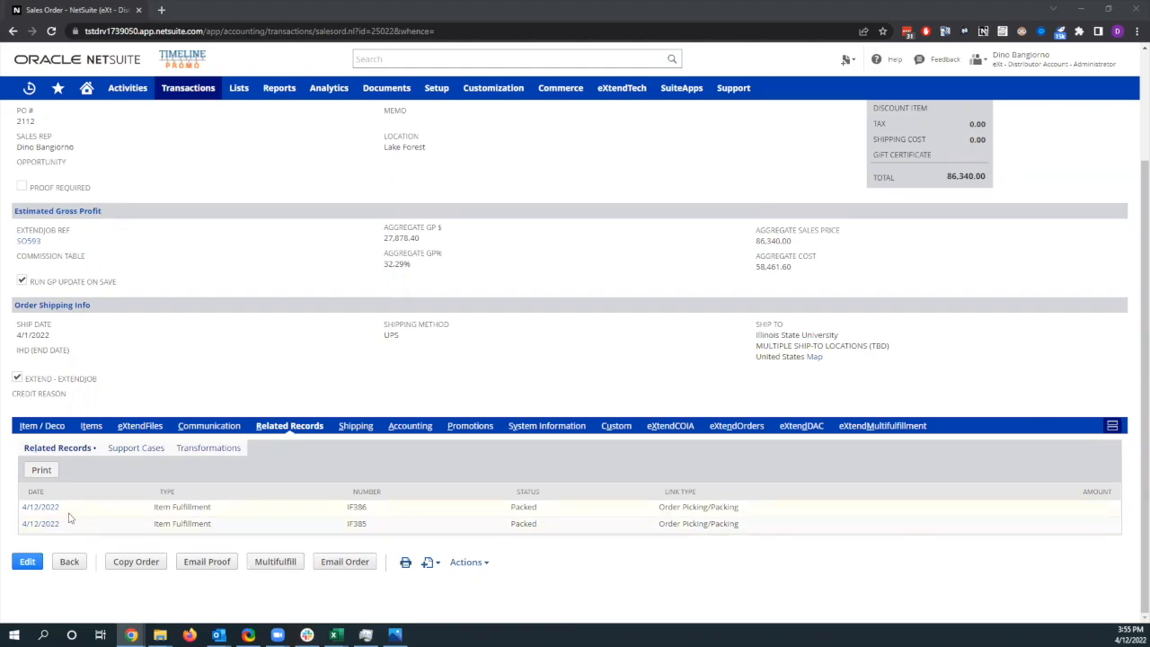
right_click(36, 522)
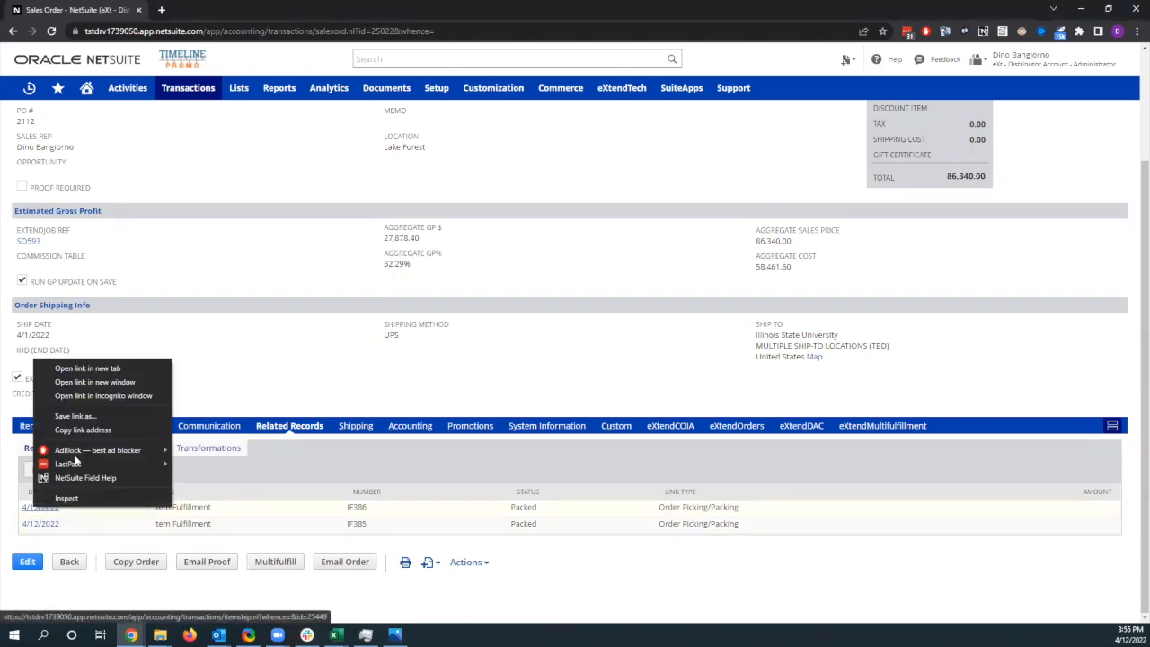
left_click(86, 366)
right_click(43, 523)
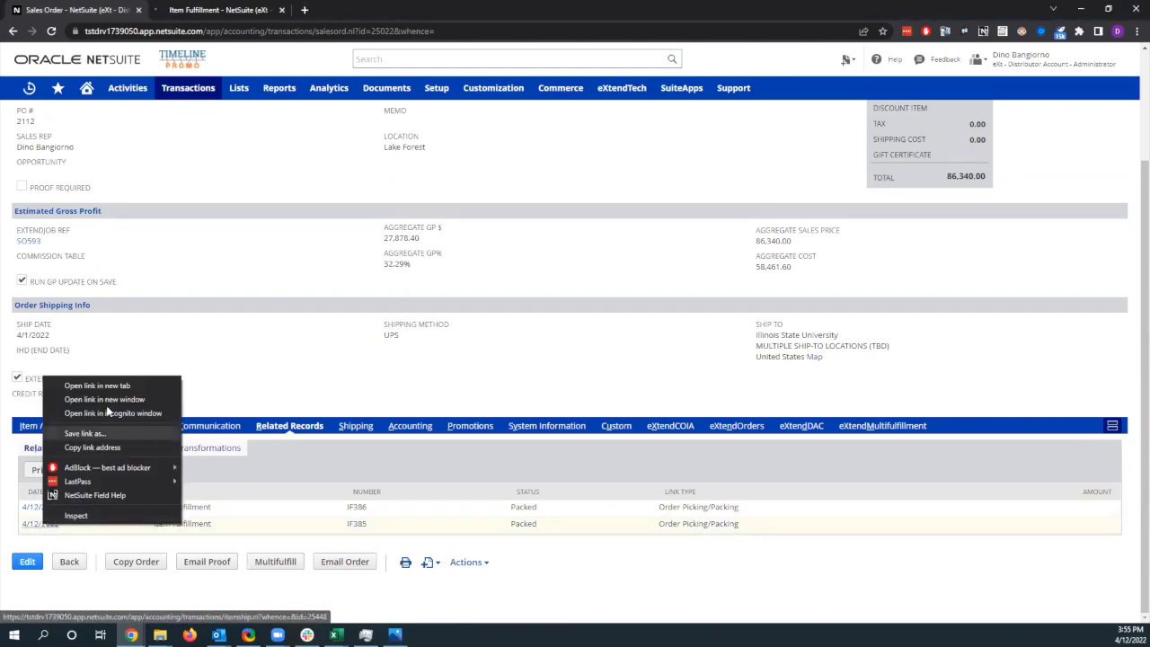
left_click(115, 388)
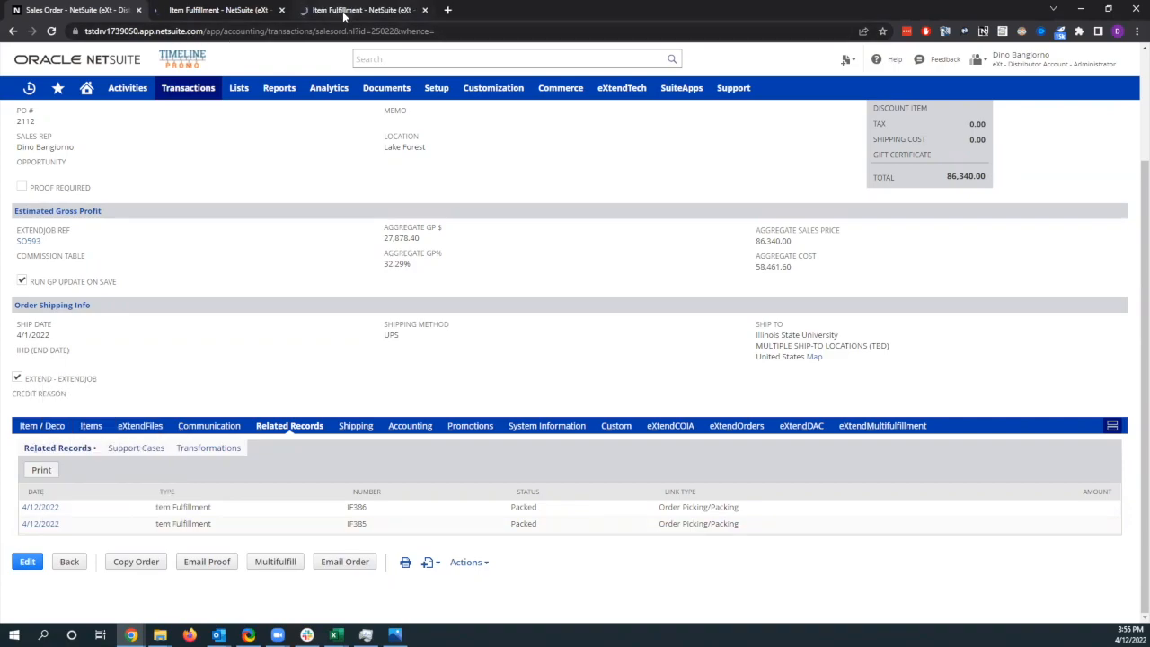
Step: Examine the items, shipping method and shipping address of the two packed item fulfillments, starting with the lower one in the related records
left_click(344, 13)
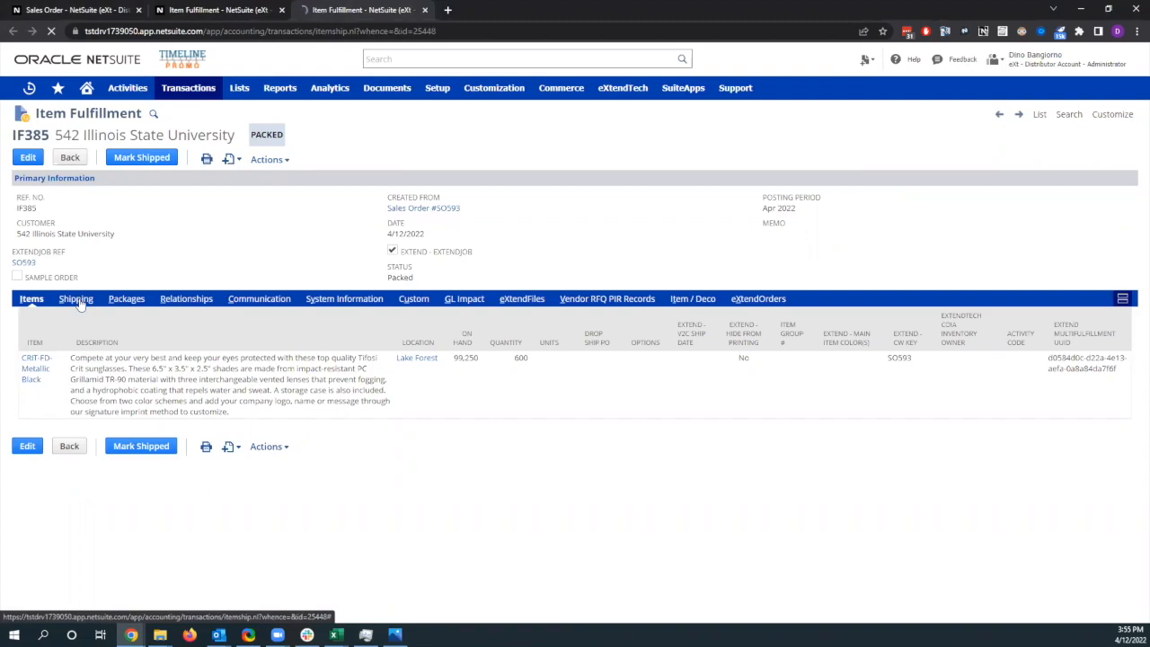
left_click(79, 306)
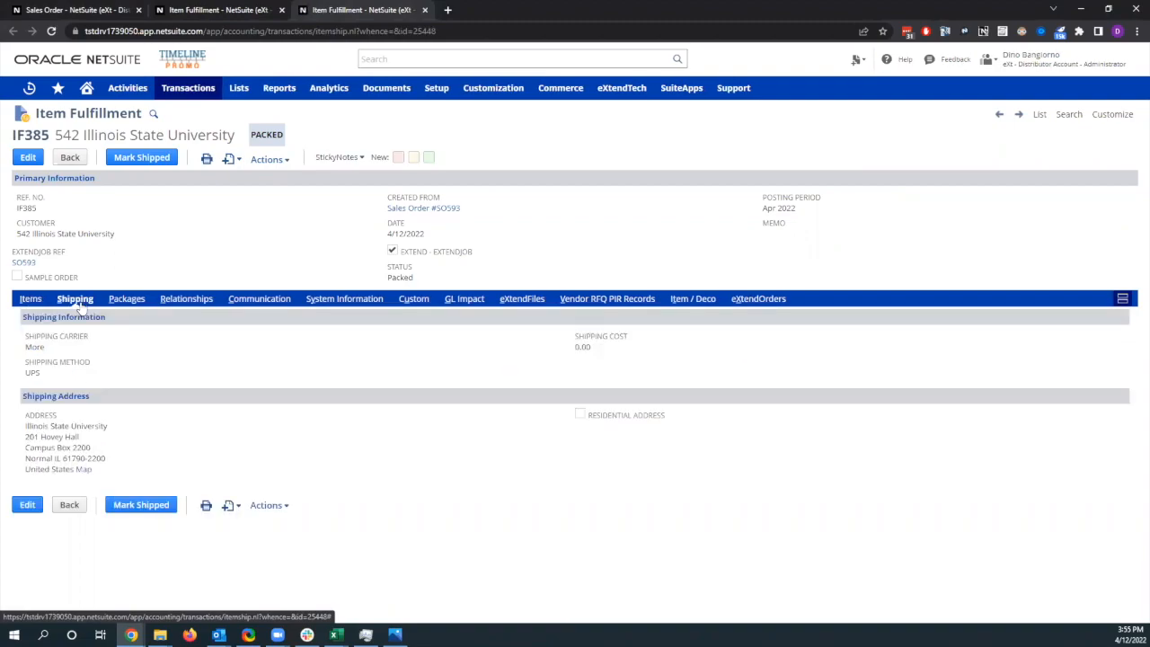
left_click(225, 10)
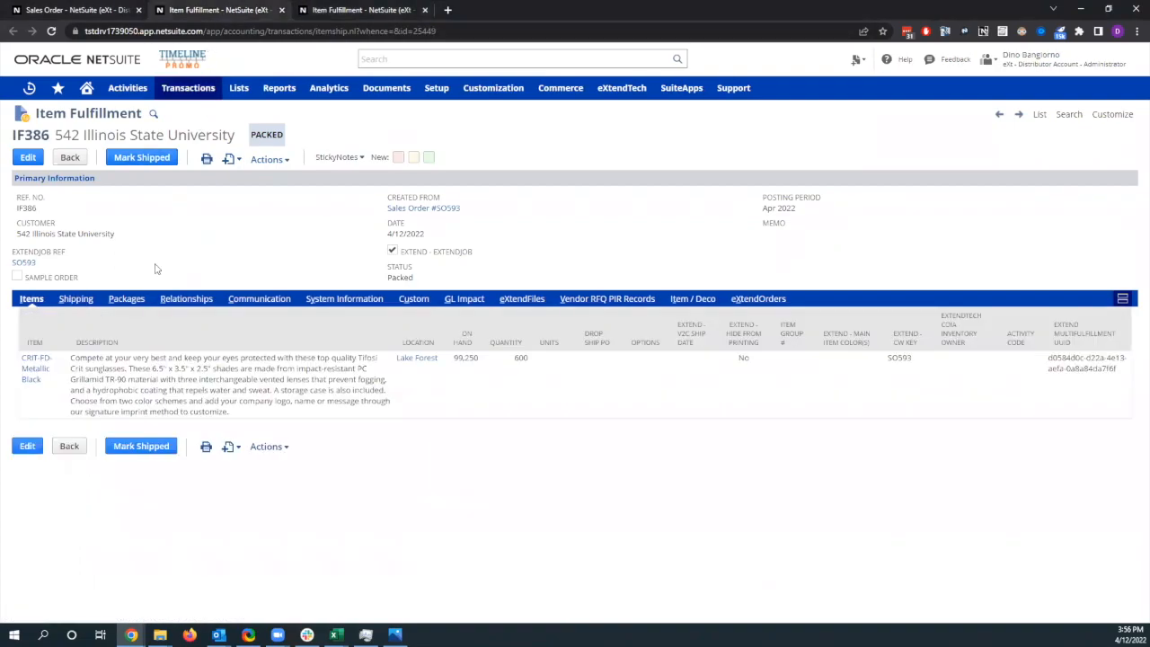
left_click(76, 302)
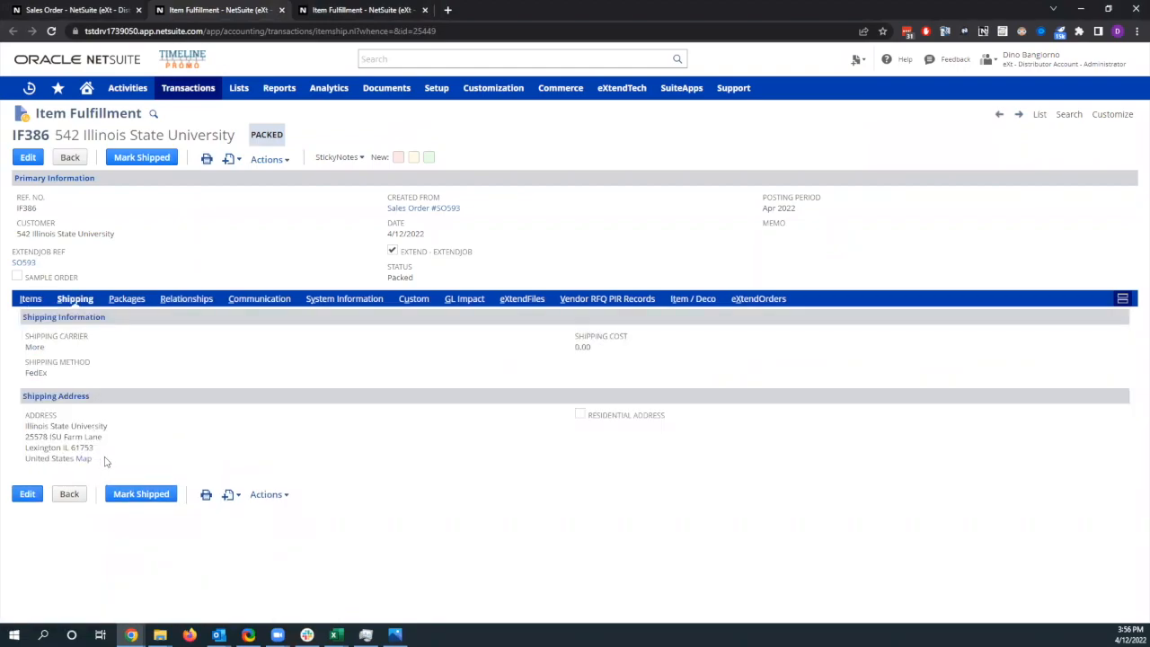
left_click_drag(94, 448, 45, 430)
left_click(171, 426)
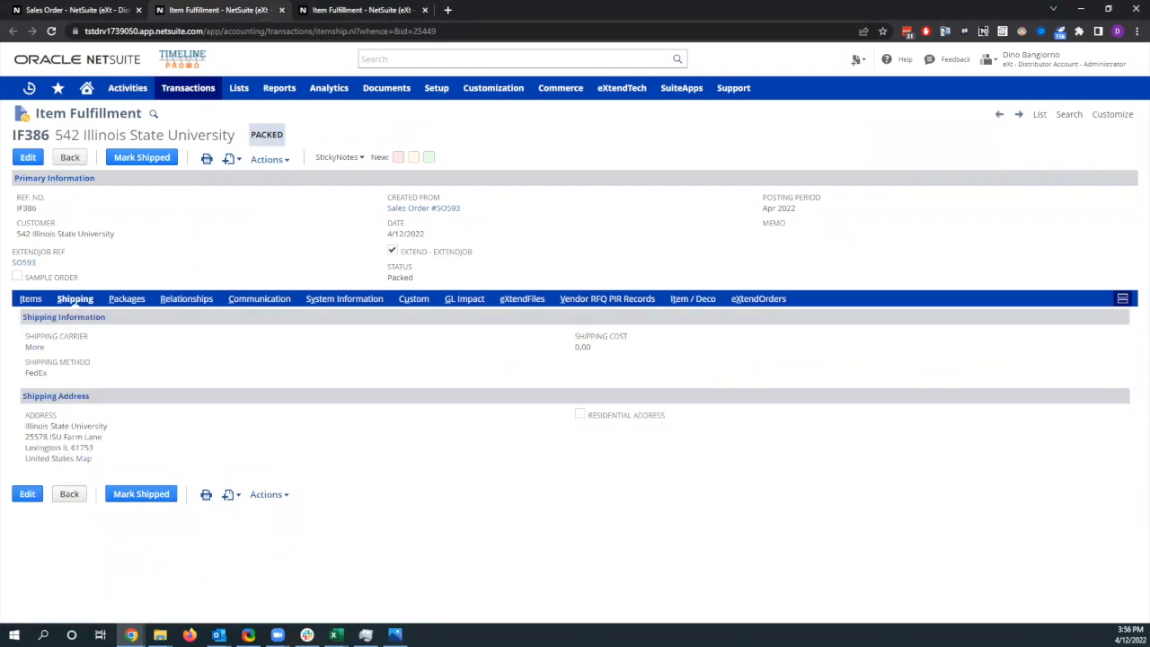